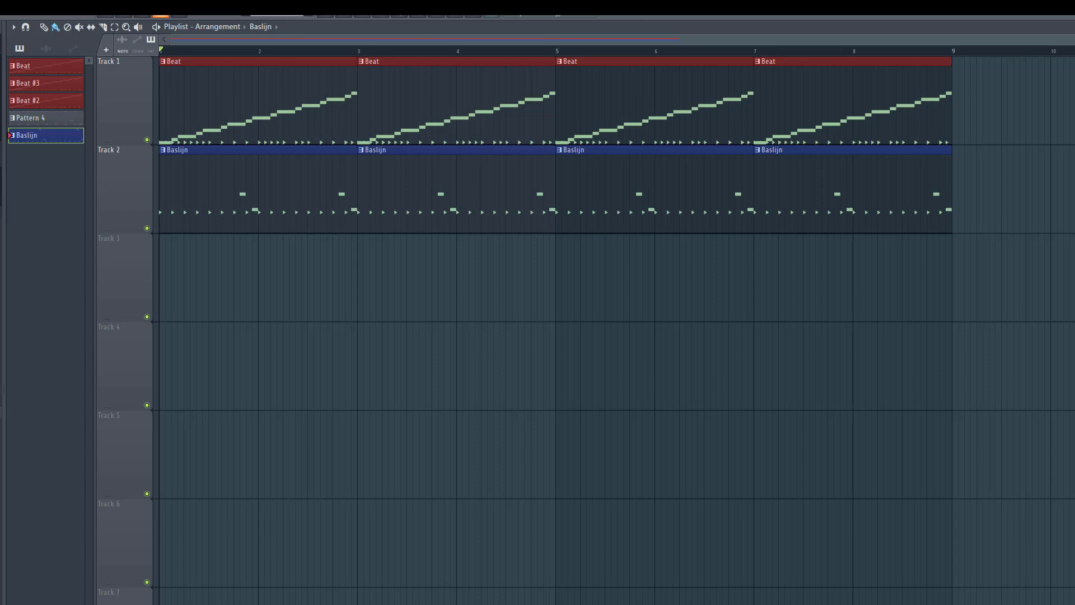
- Play the arrangement with the Beat and Baslijn patterns, and stop playback
key(space)
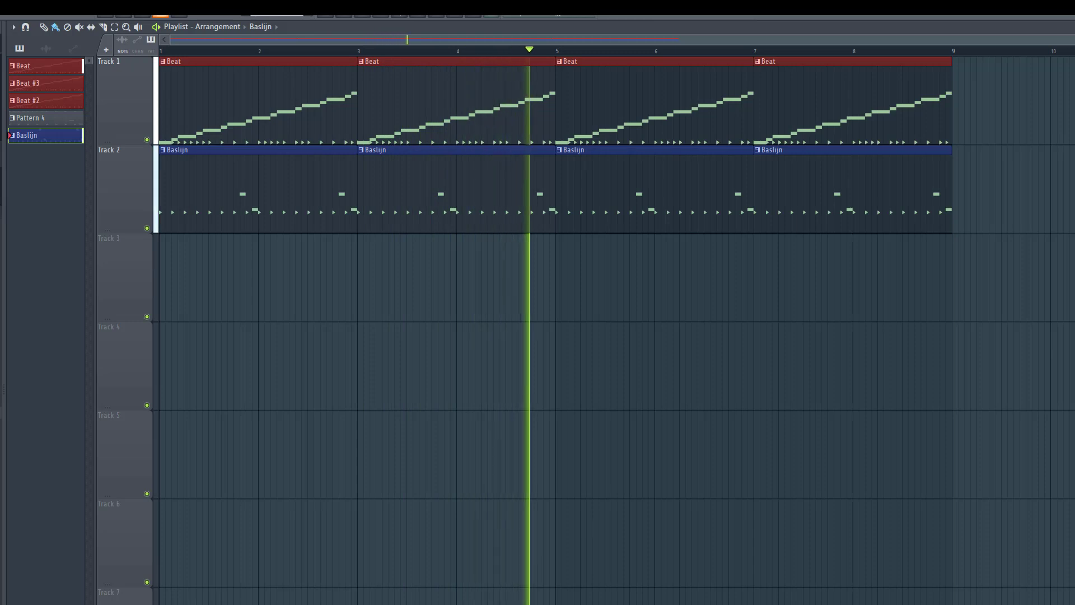
key(space)
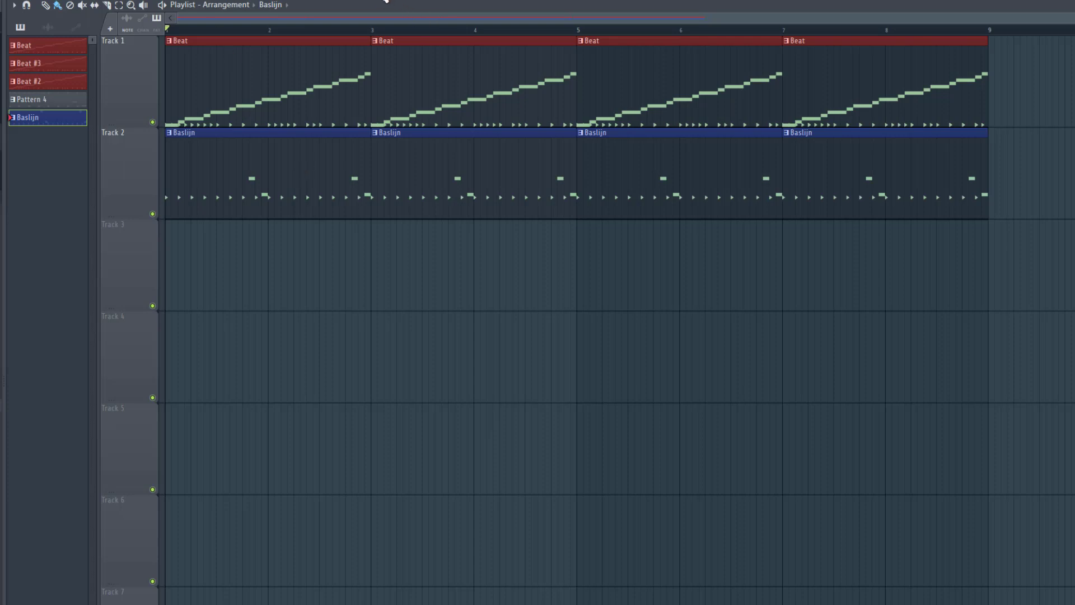
- Open the Mr Blubber channel in FLEX and adjust its master filter cutoff during playback
key(F6)
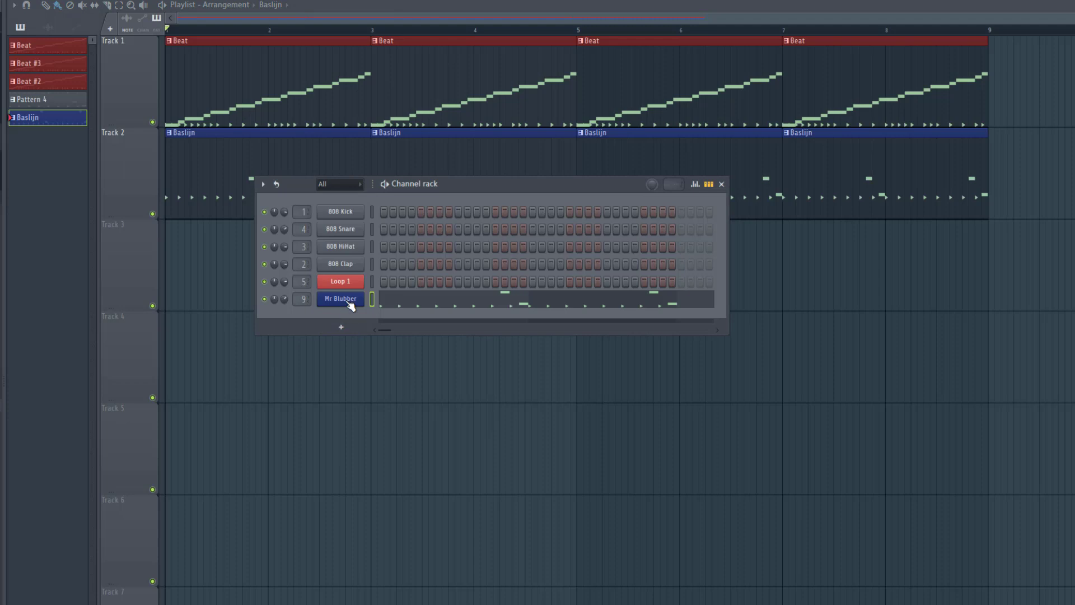
click(348, 300)
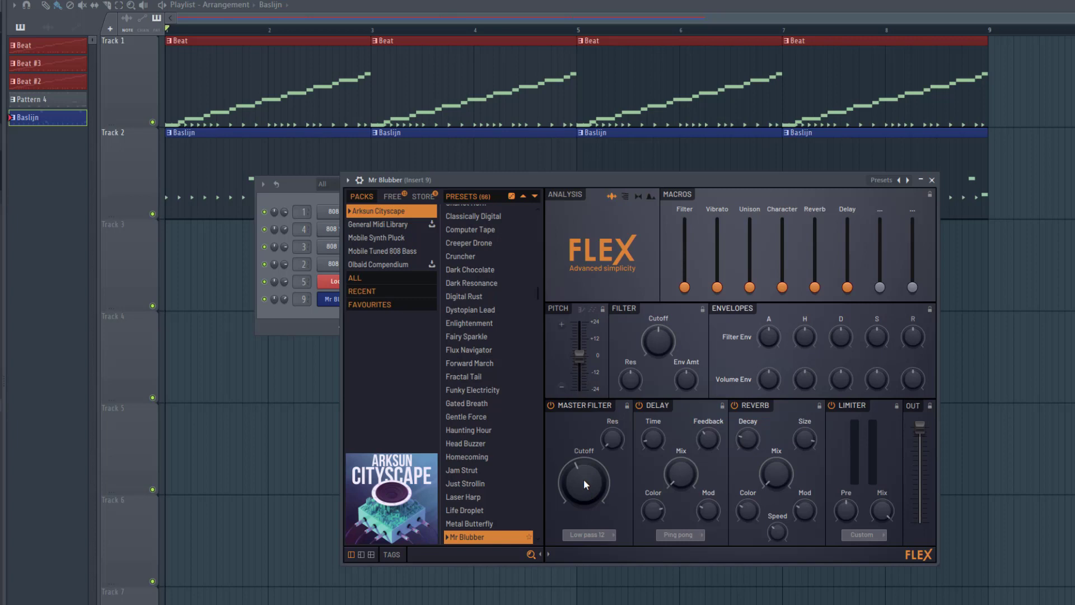
key(space)
mouse_move(583, 482)
mouse_down()
mouse_move(583, 460)
mouse_move(583, 476)
mouse_up()
key(space)
drag(584, 483, 584, 491)
- Create an automation clip for the last tweaked parameter, Mr Blubber's master filter cutoff, and raise its end point at bar 9 to the maximum
click(0, 0)
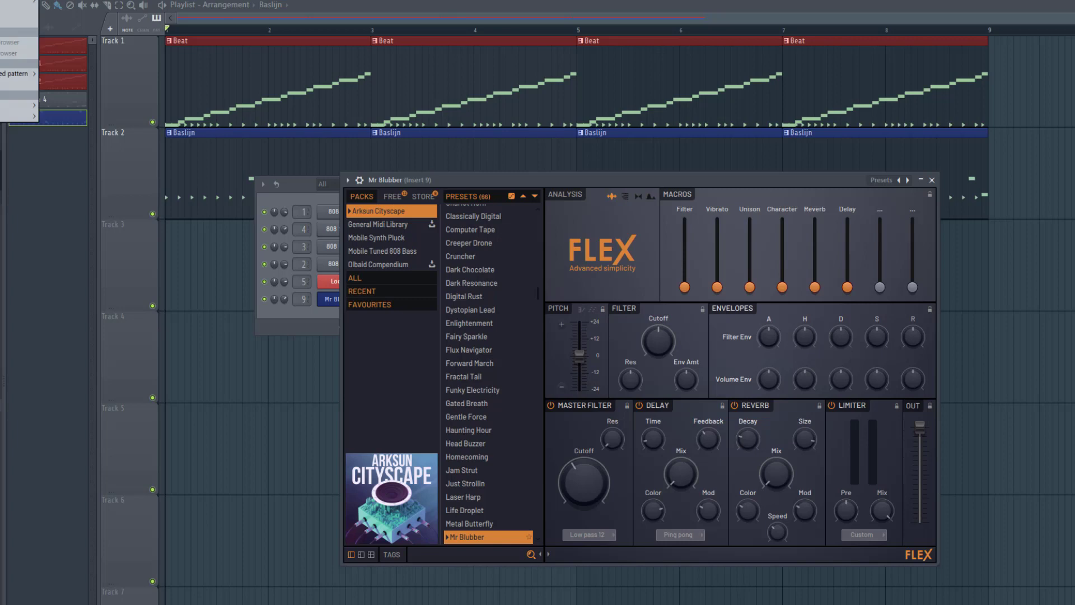
mouse_move(16, 106)
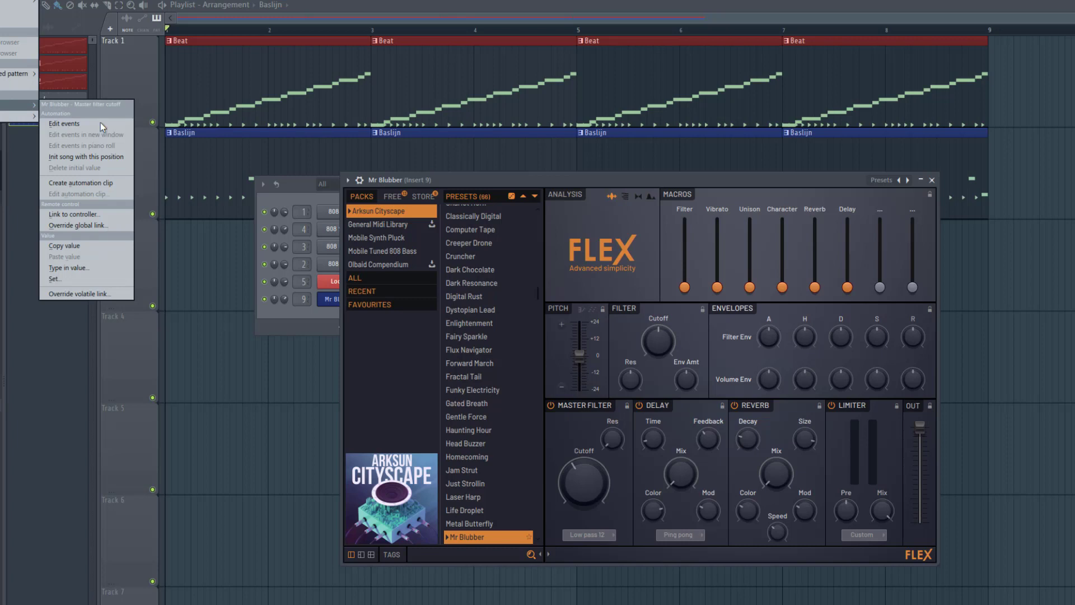
click(92, 183)
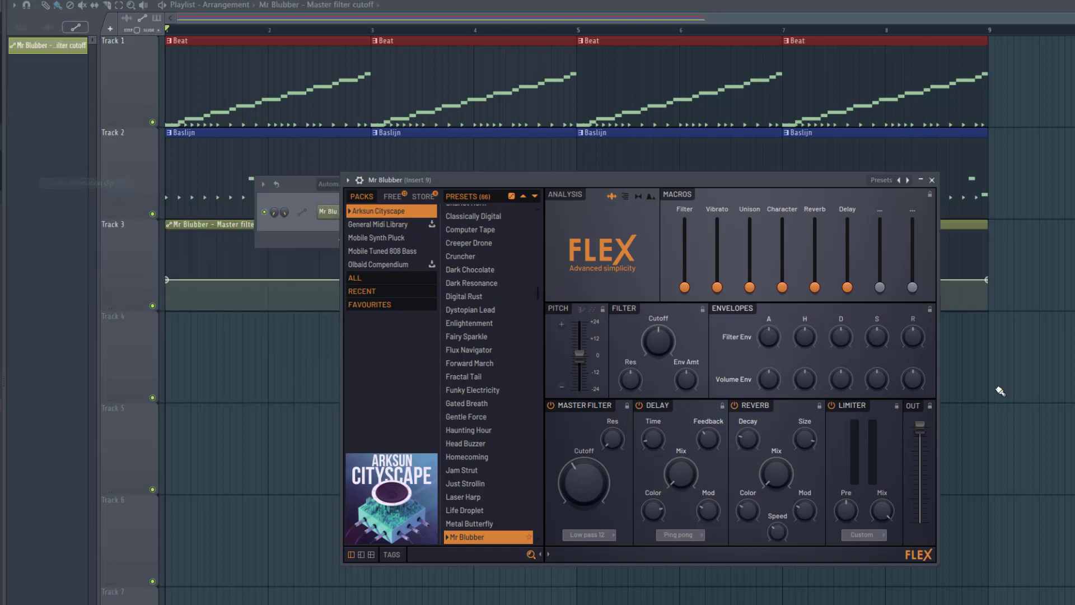
click(229, 229)
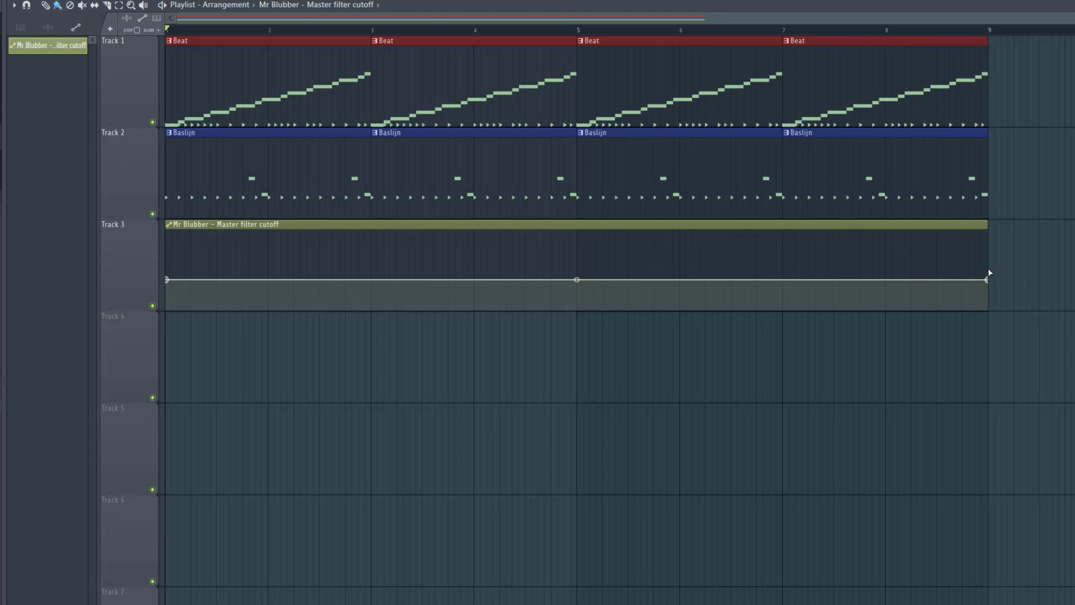
drag(987, 280, 989, 230)
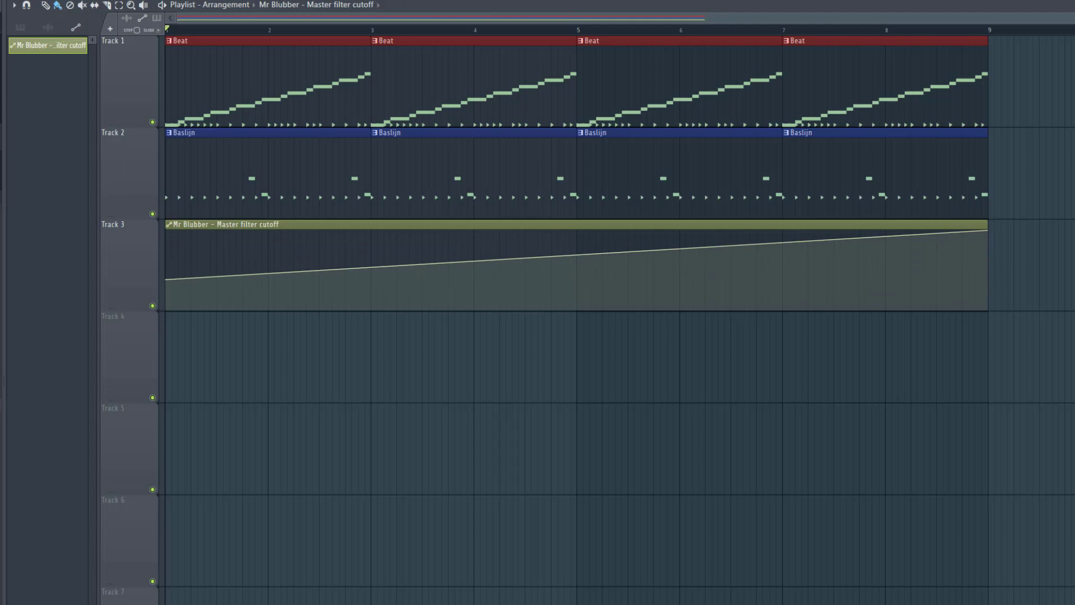
- View the master filter cutoff automation channel's editor and close it
key(F6)
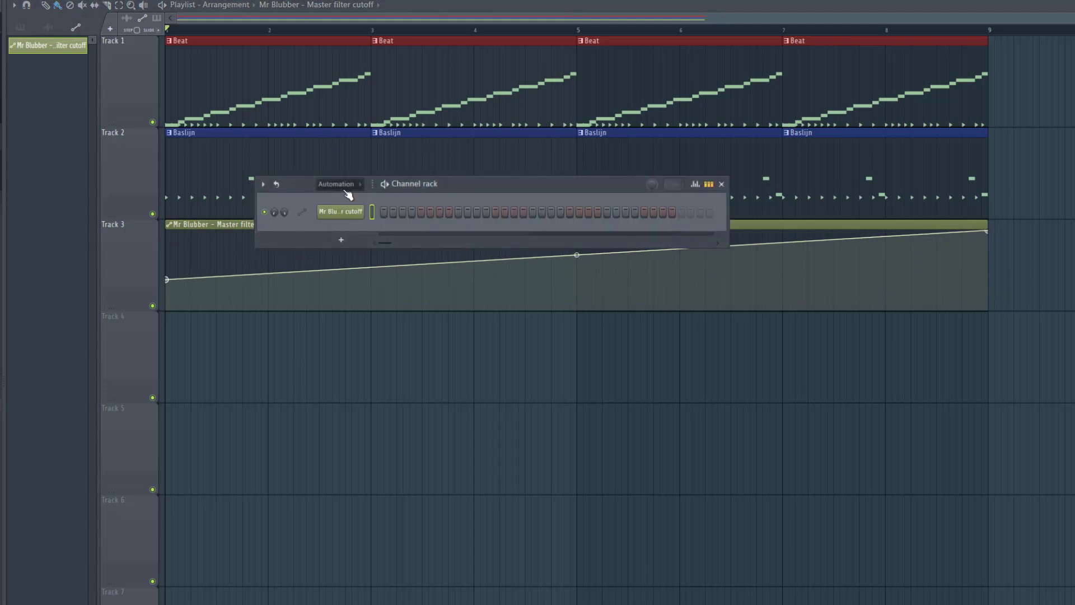
click(344, 214)
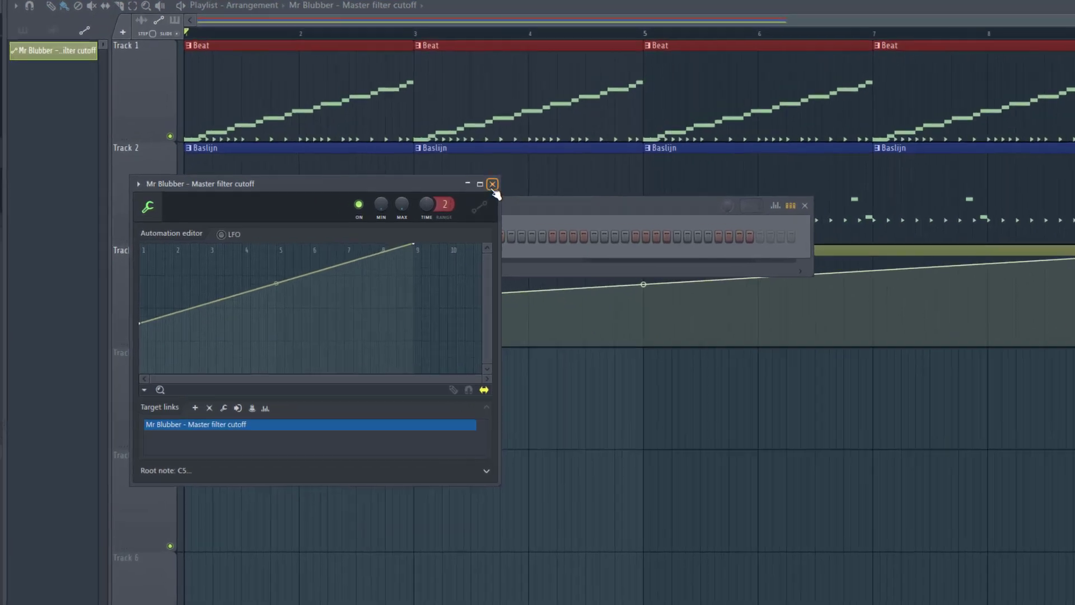
click(441, 165)
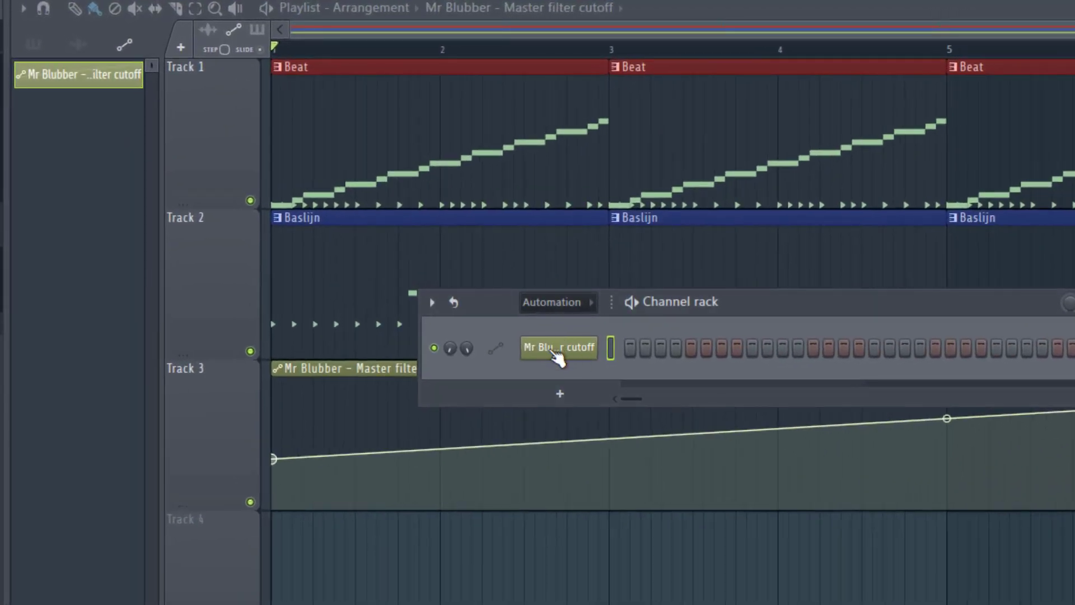
- Show all channels in the channel rack and open the Mr Blubber instrument
click(566, 303)
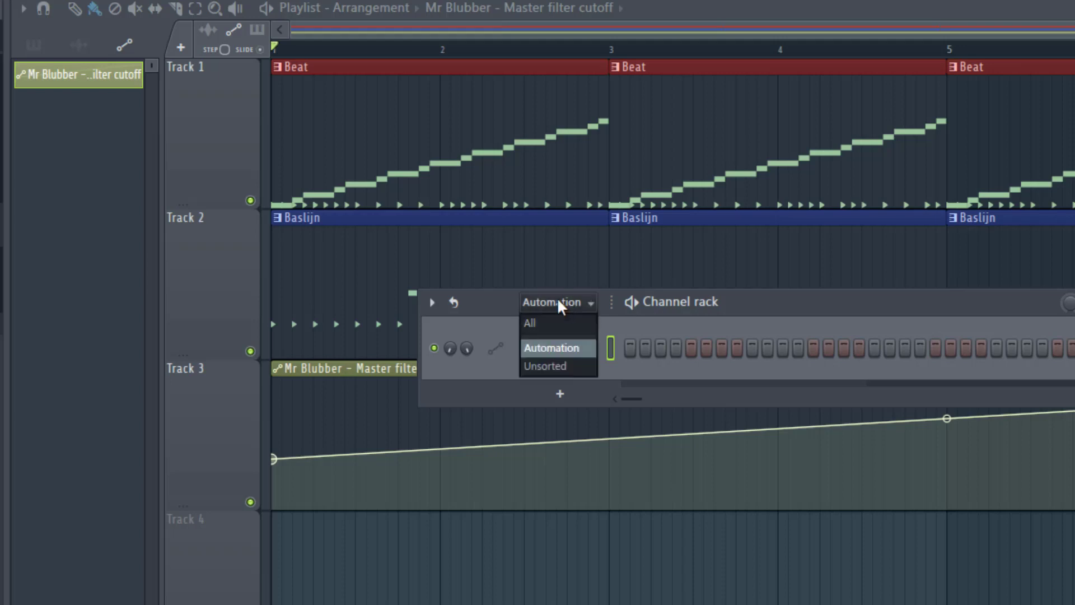
click(542, 325)
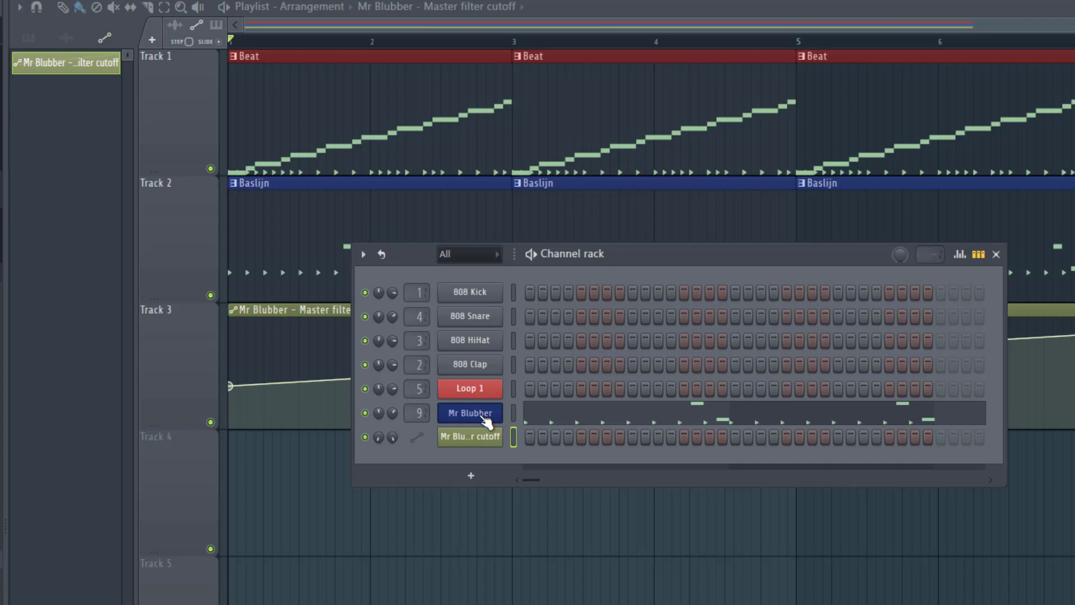
click(470, 412)
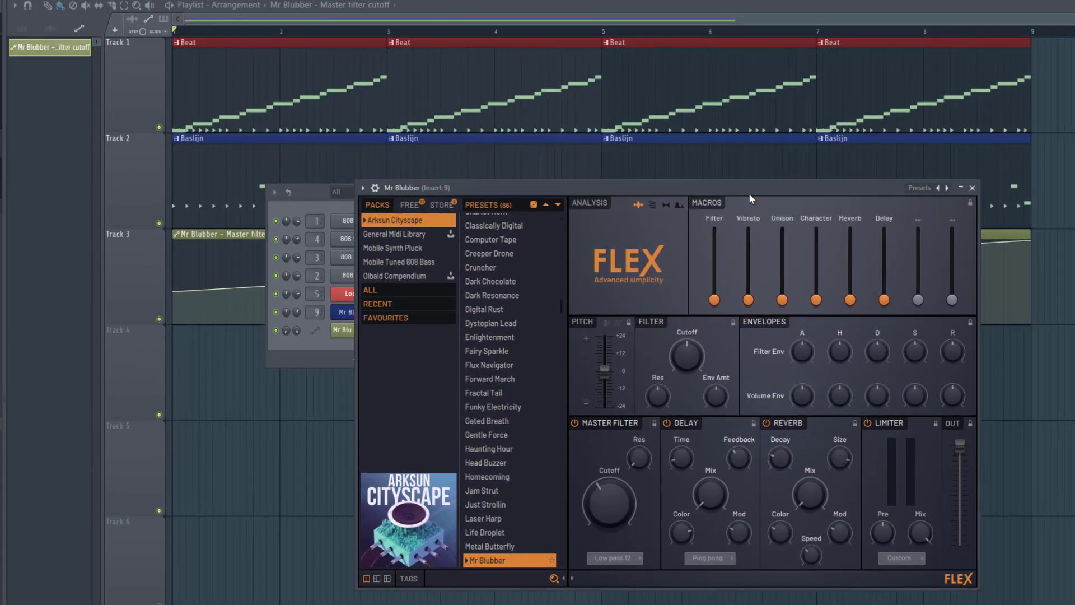
- Move the Mr Blubber plugin window lower and set it to Detached
drag(735, 186, 661, 248)
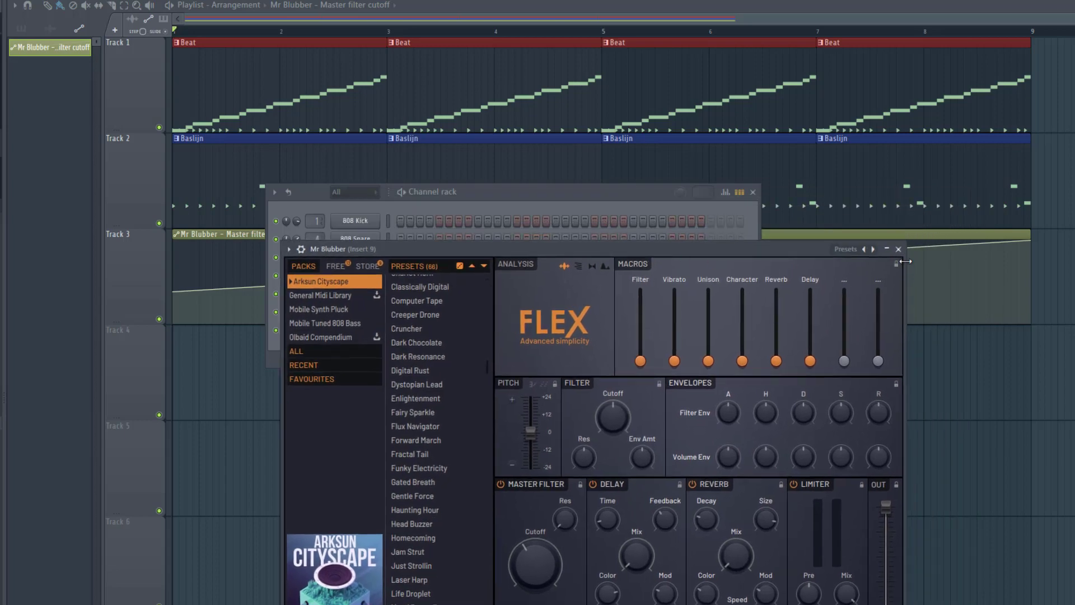
right_click(875, 250)
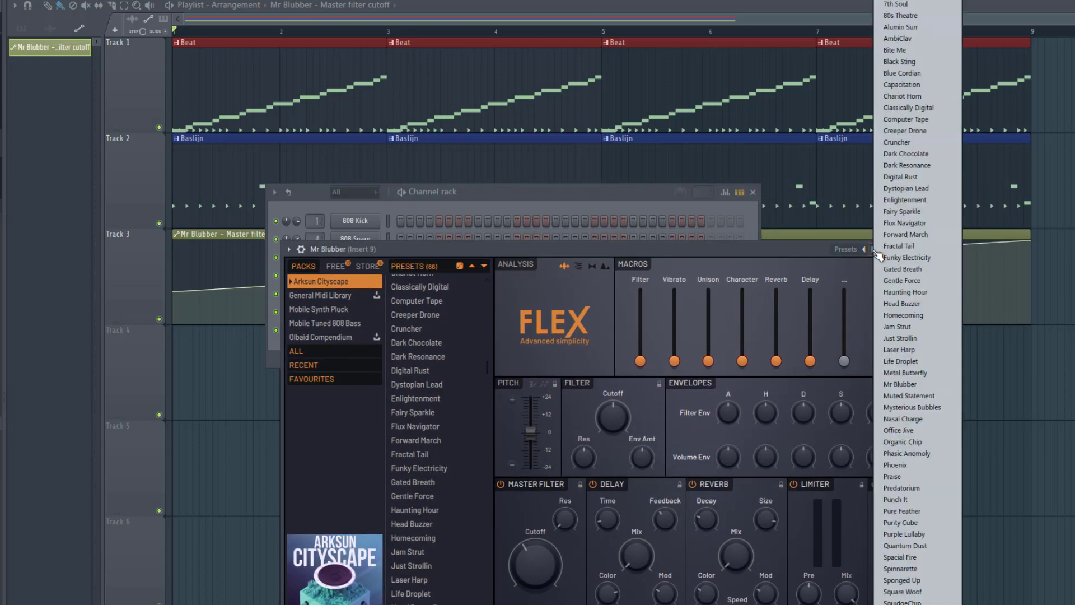
click(799, 252)
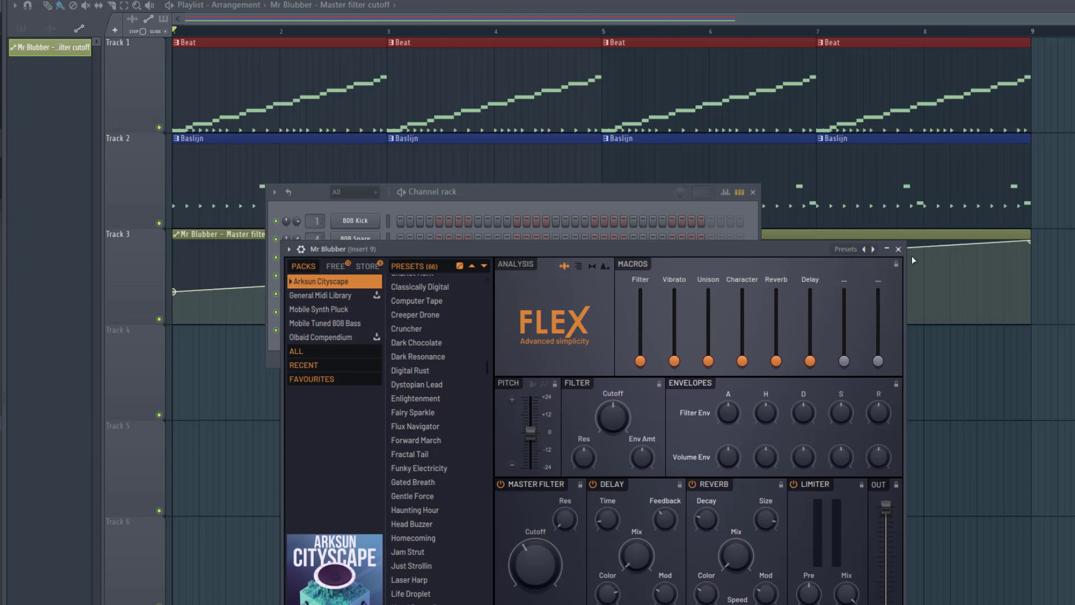
click(289, 250)
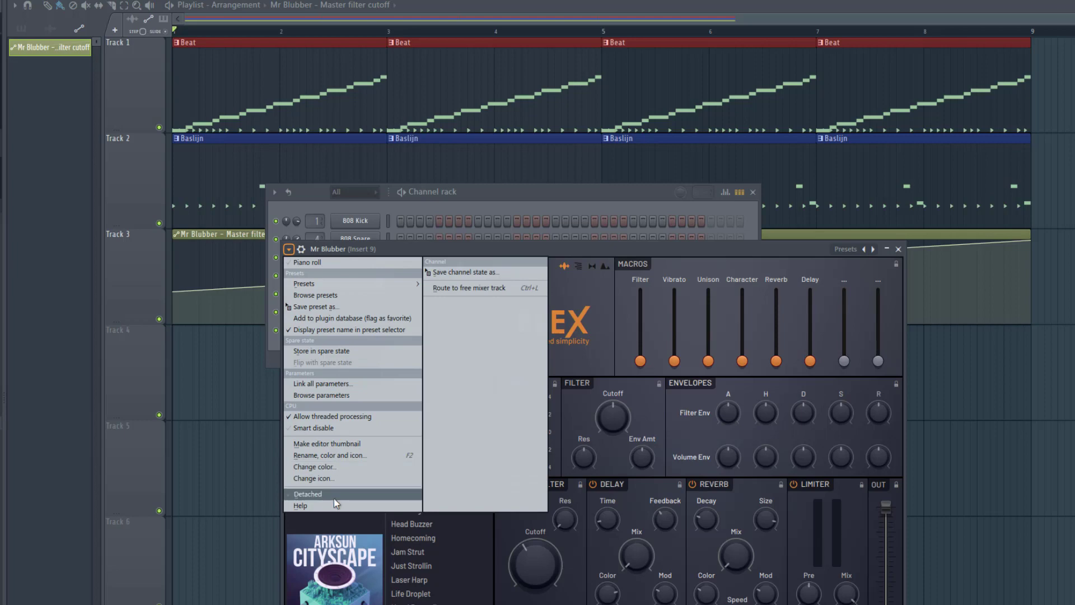
click(333, 499)
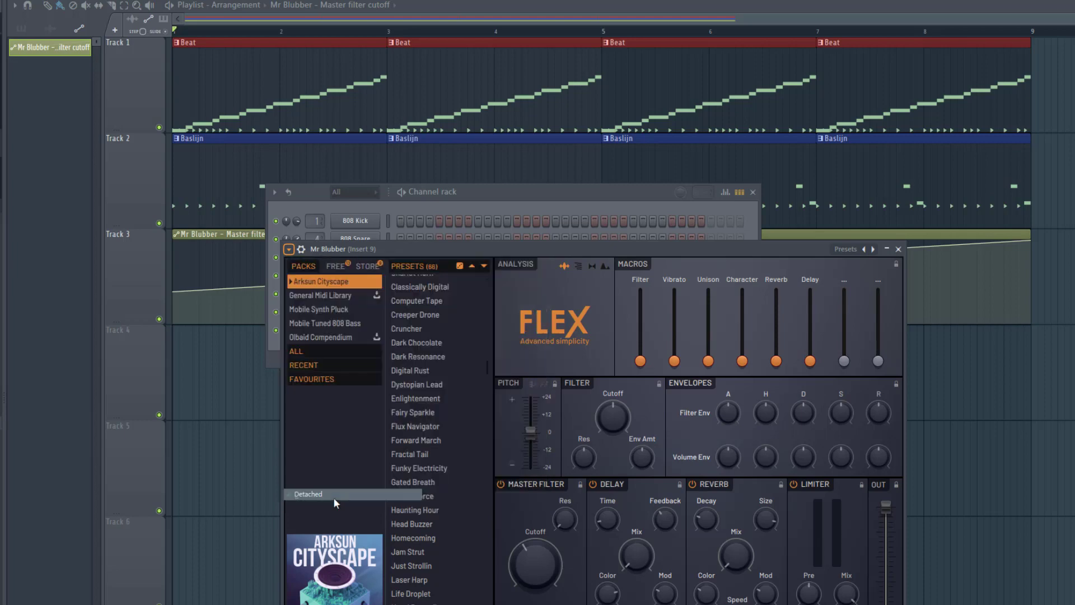
click(289, 250)
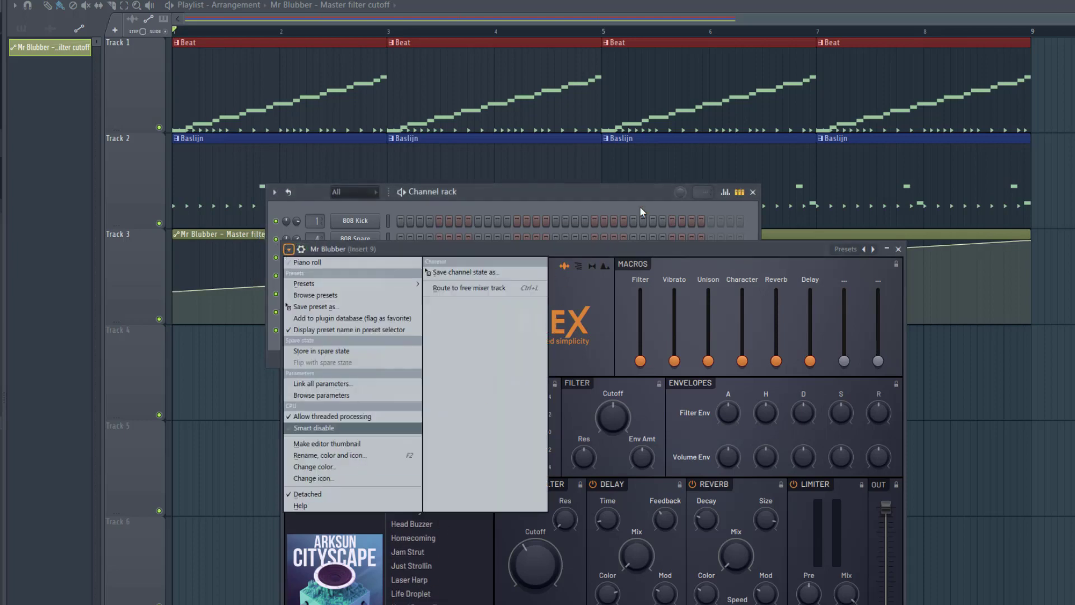
click(610, 250)
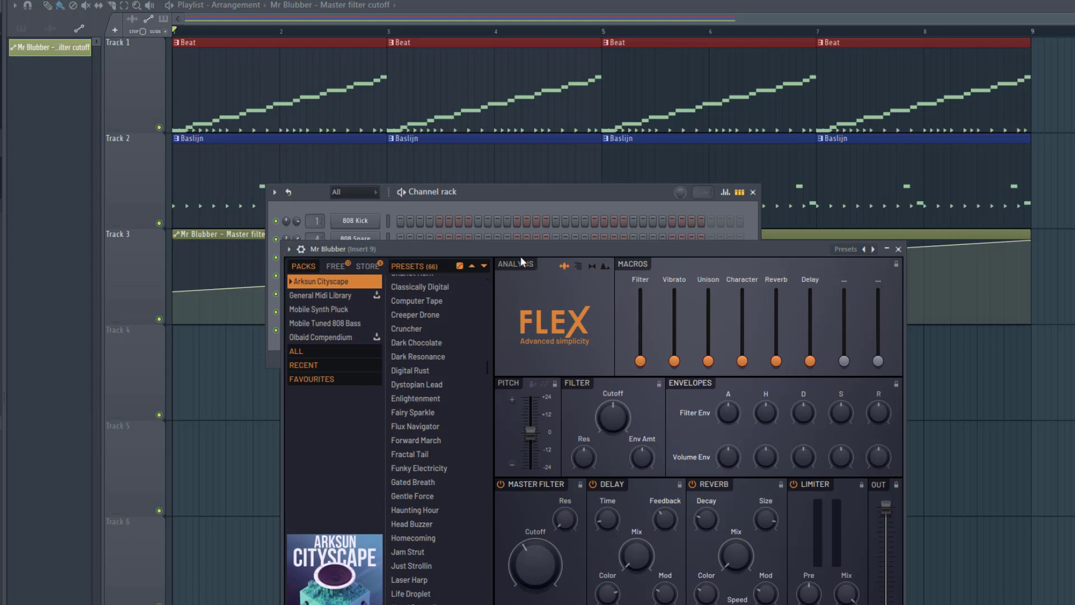
- Arrange the FLEX window below and the channel rack above so the track 3 automation curve stays uncovered
drag(519, 257, 497, 344)
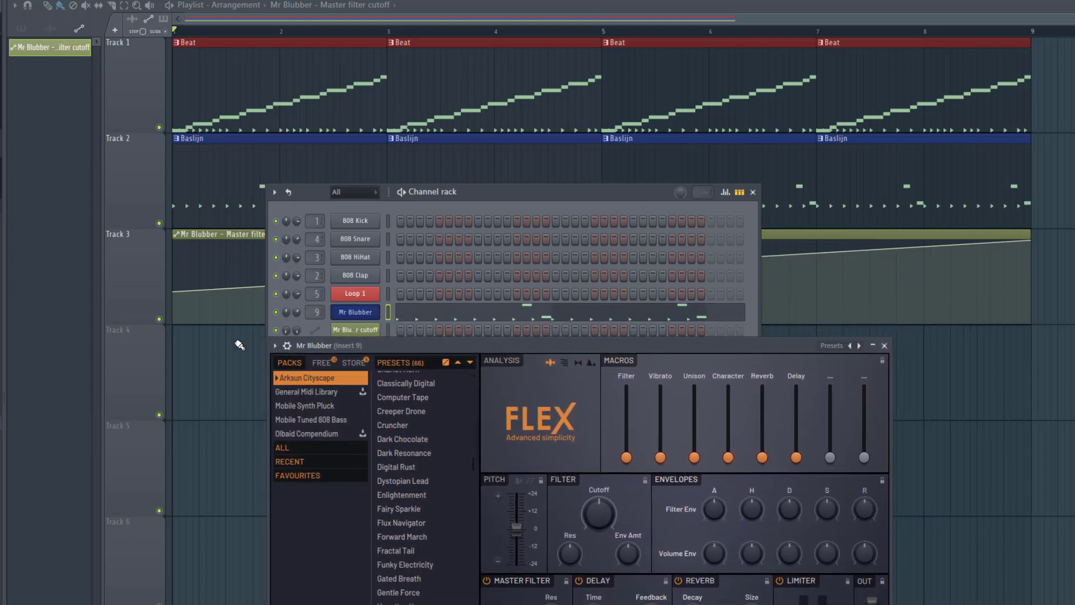
drag(417, 344, 433, 362)
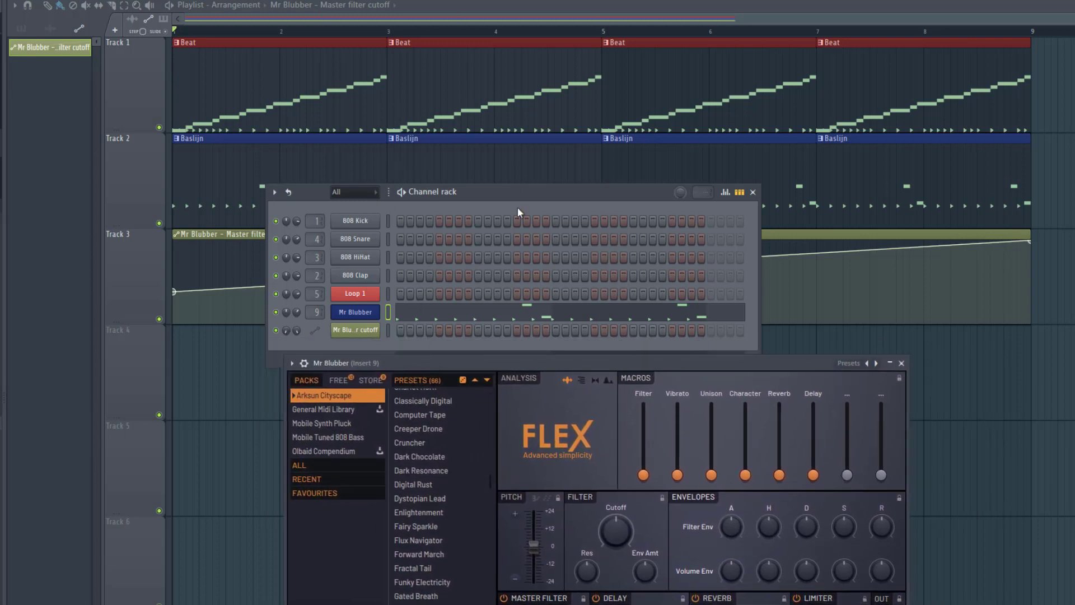
drag(505, 196, 503, 81)
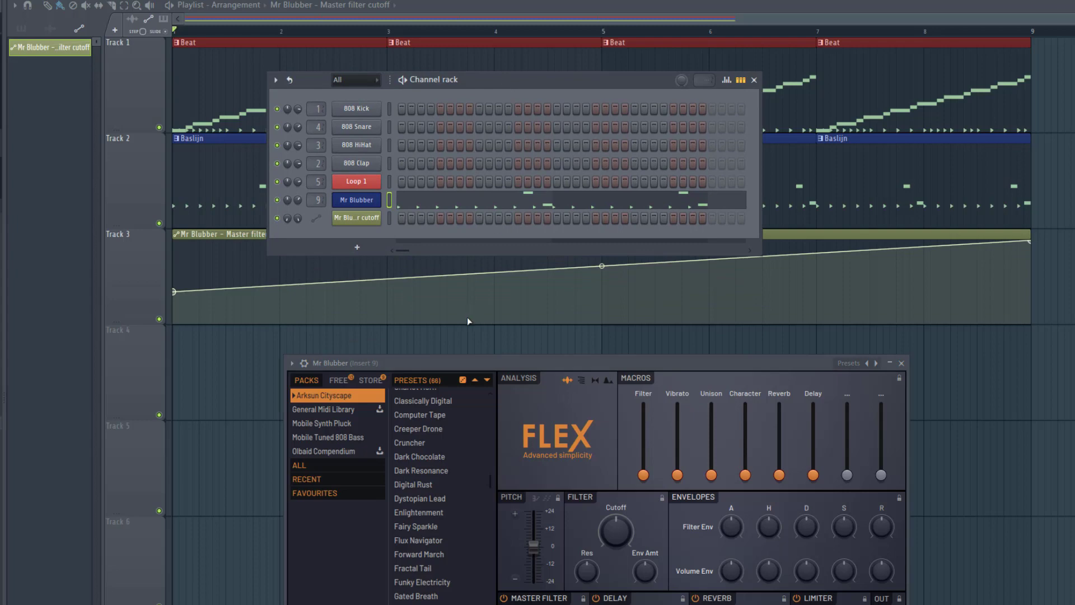
drag(471, 366, 472, 346)
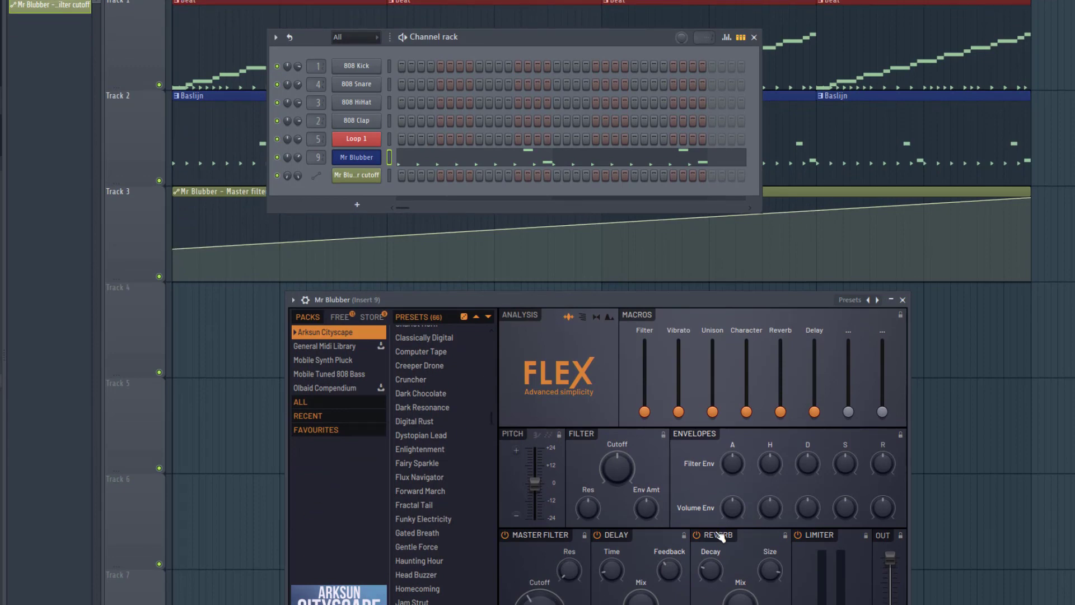
- Play the song to check how the automation clip drives Mr Blubber's master filter cutoff, and stop playback
key(space)
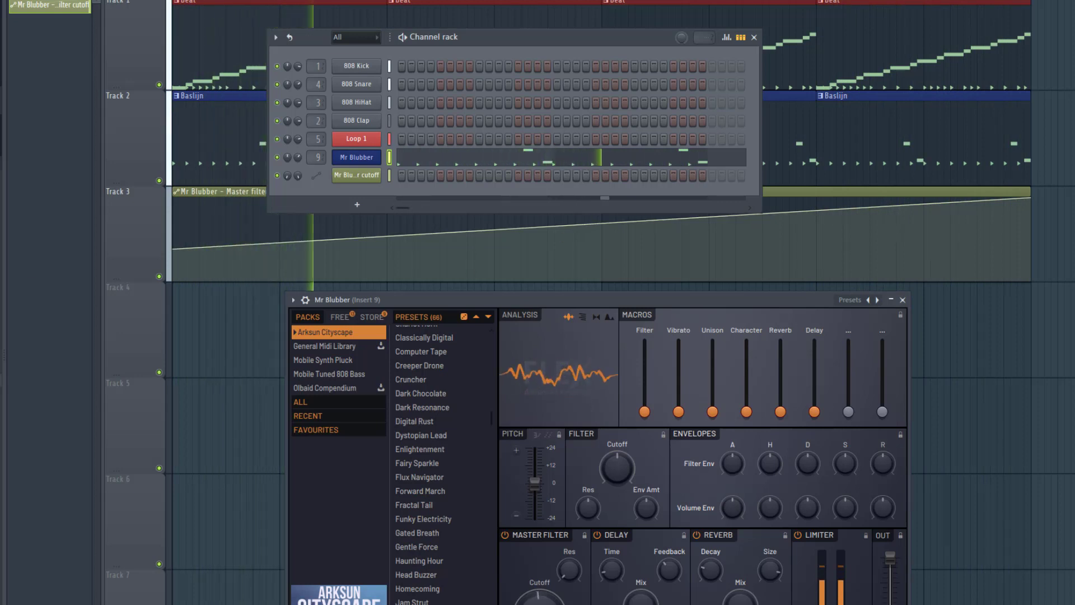
key(space)
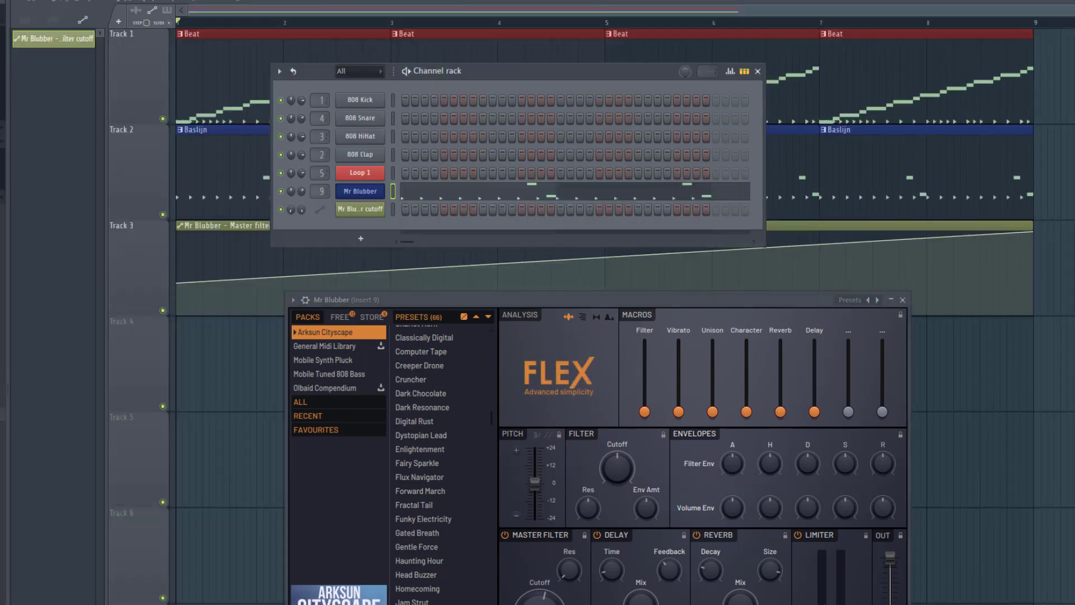
- Examine the automation options offered for the last tweaked parameter, leaving them unchanged
drag(392, 1, 607, 11)
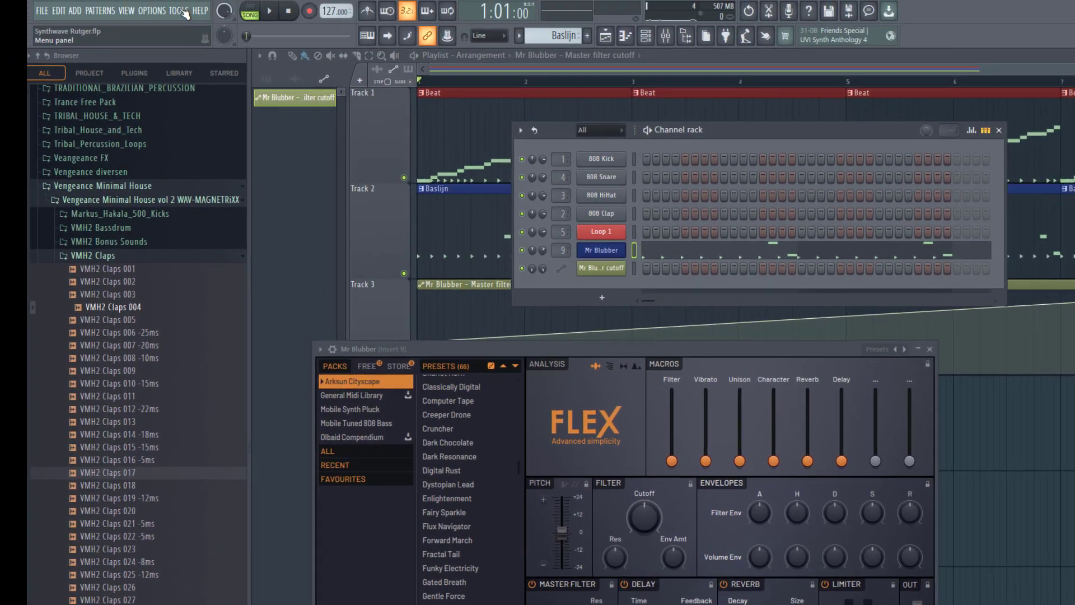
click(183, 12)
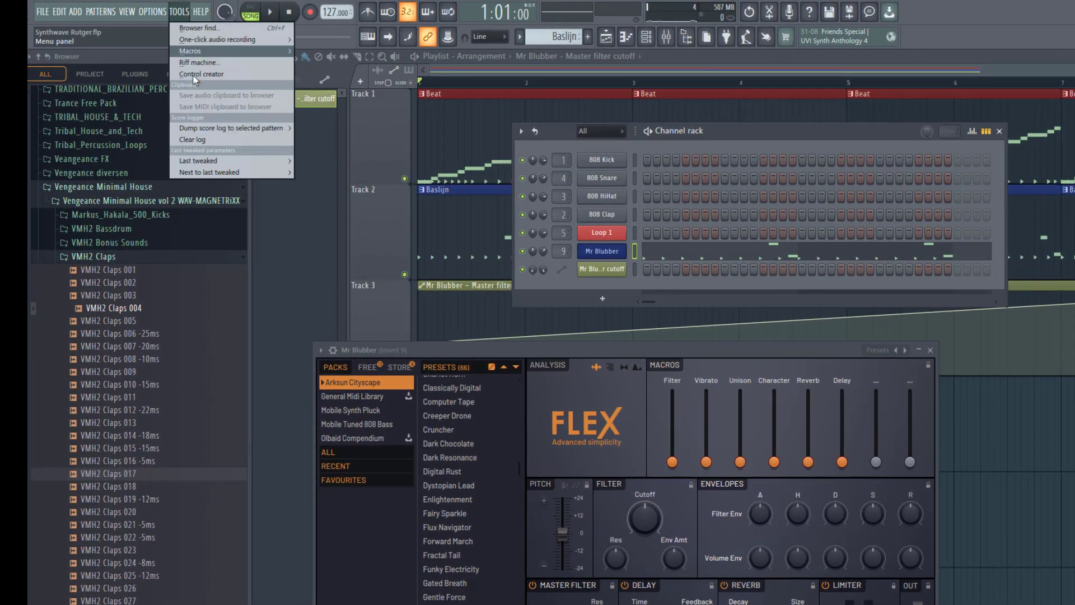
mouse_move(195, 171)
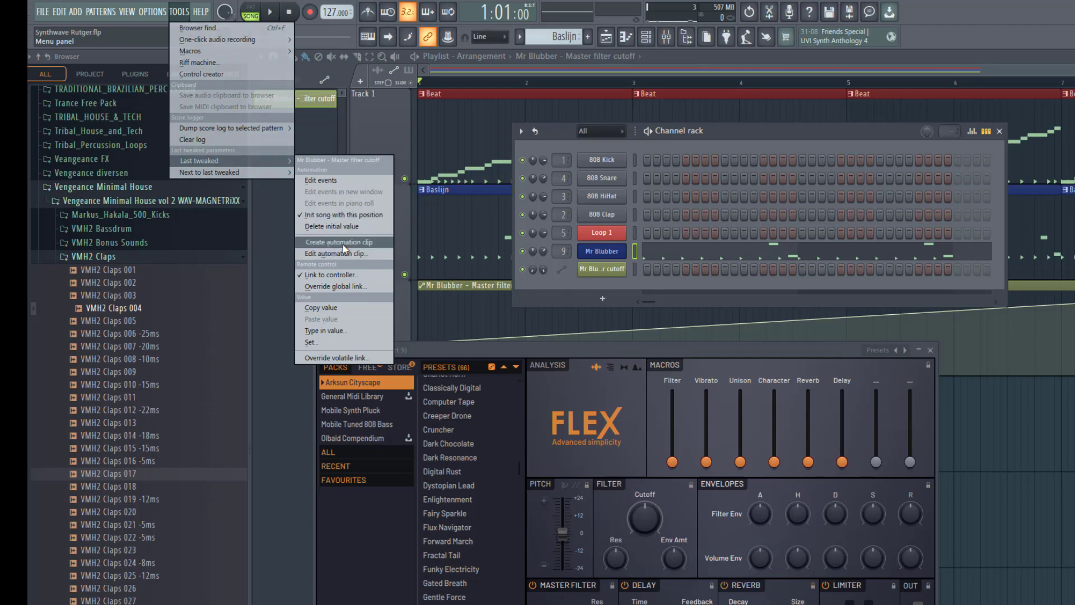
click(565, 278)
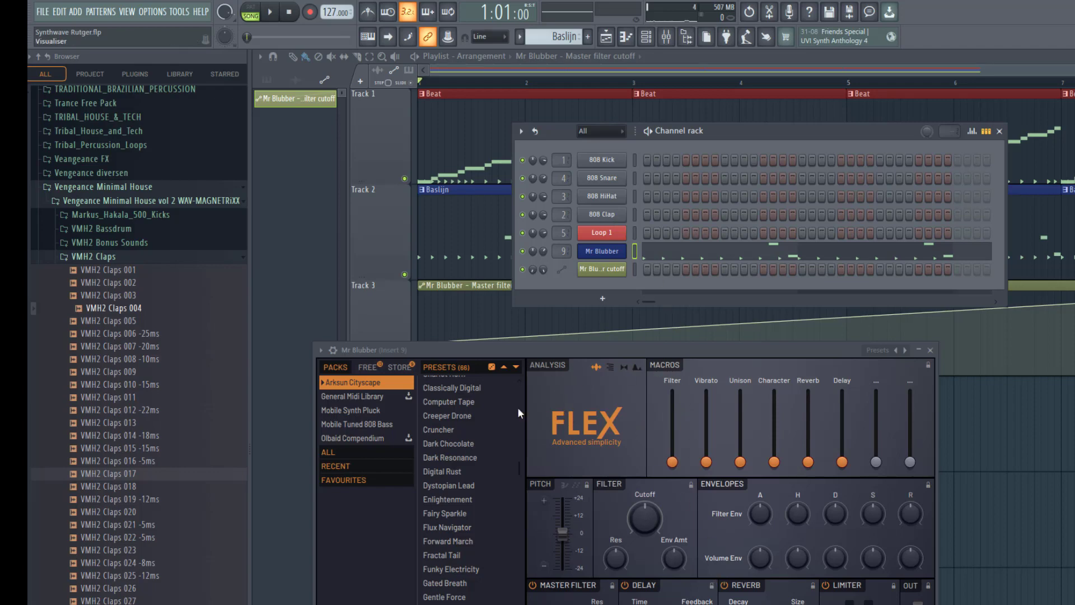
- Bring FLEX's lower controls into view and inspect the automation options of the master filter cutoff knob
drag(428, 354, 429, 177)
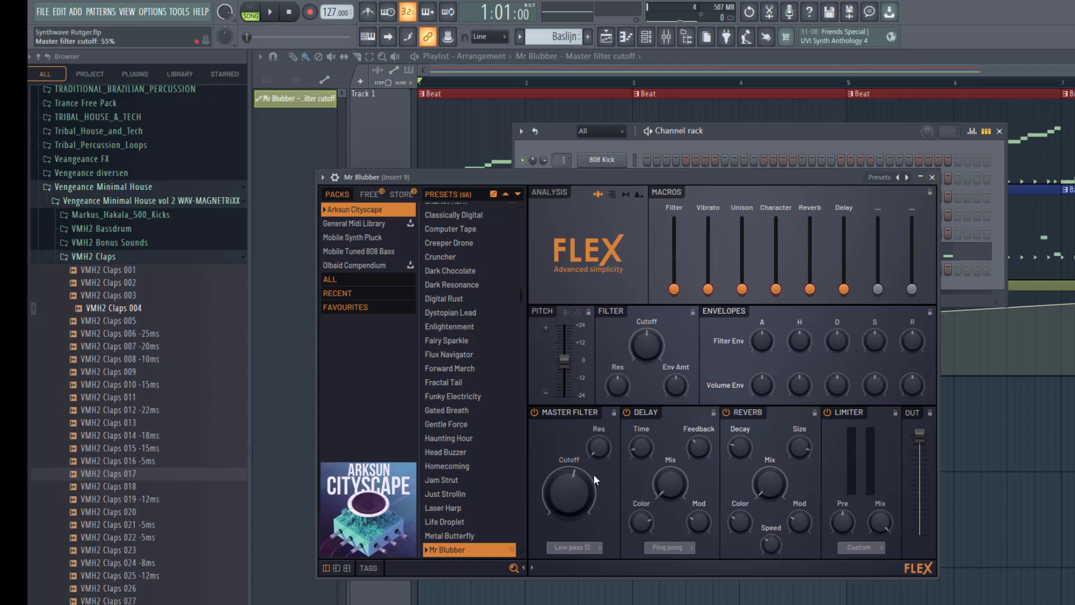
right_click(573, 487)
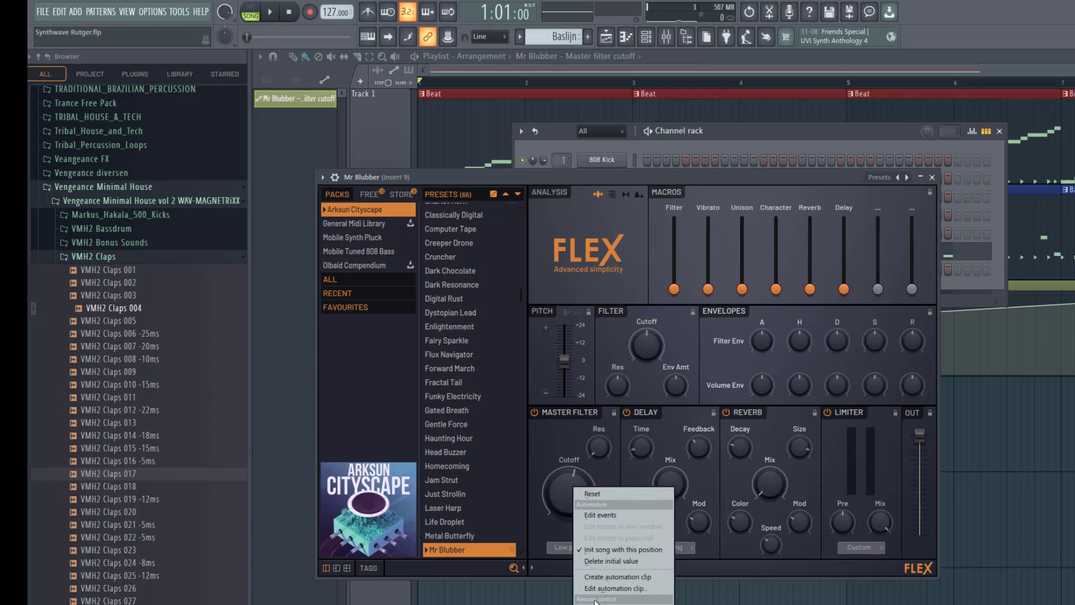
click(590, 183)
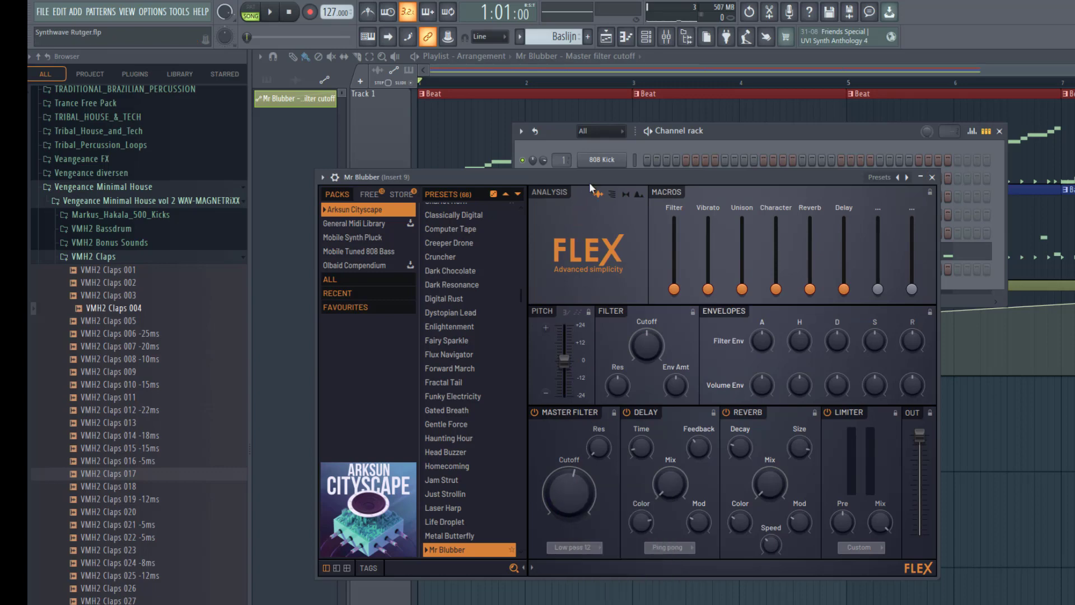
- Close the channel rack and FLEX, and reshape the cutoff automation into a descending line by raising its start point and lowering its end to minimum
click(1069, 304)
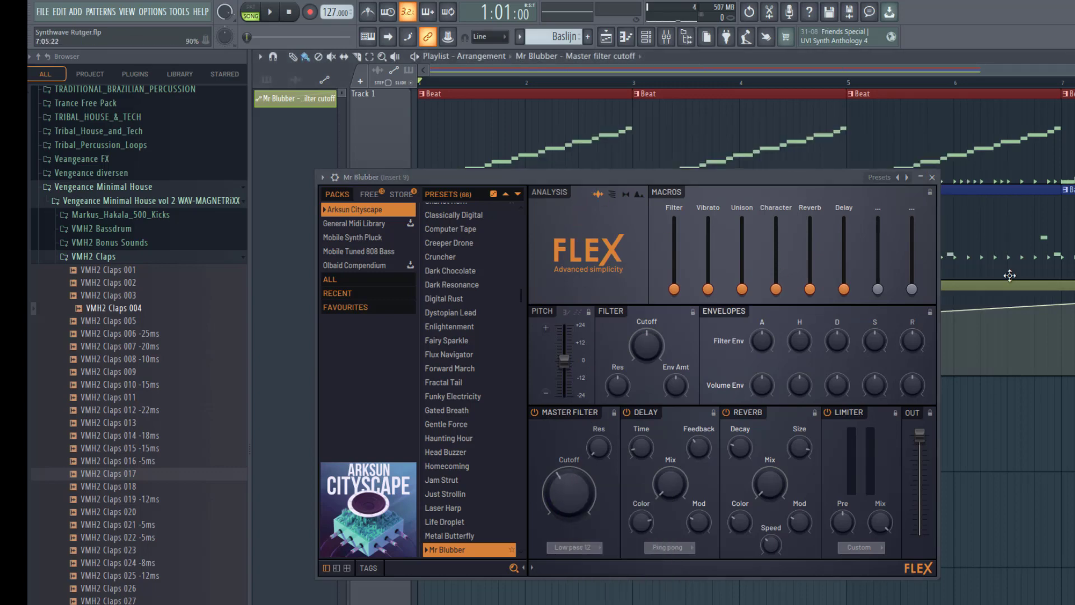
click(931, 177)
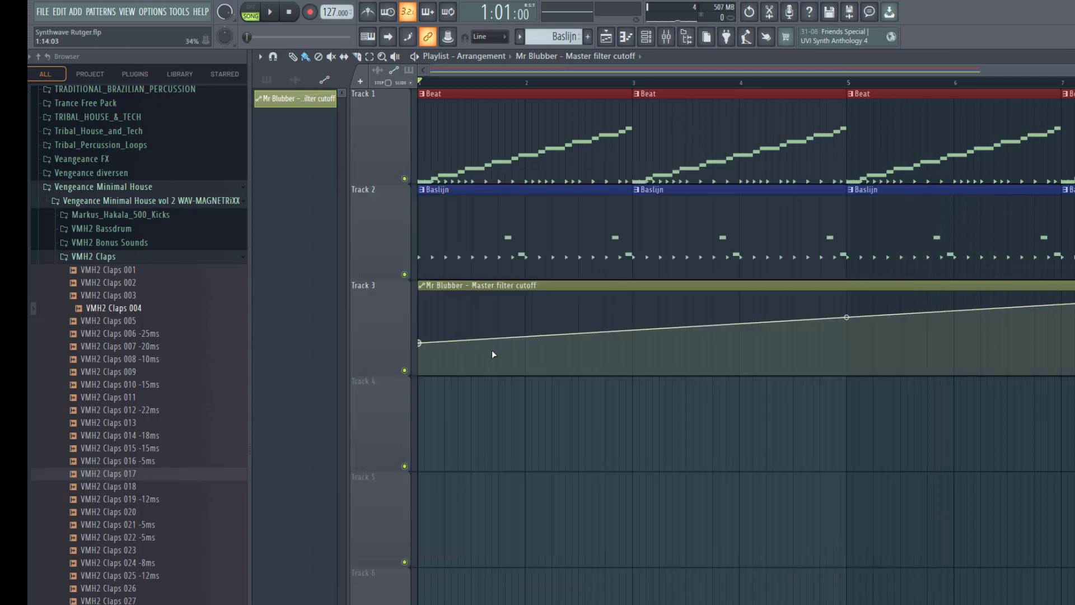
drag(419, 343, 418, 323)
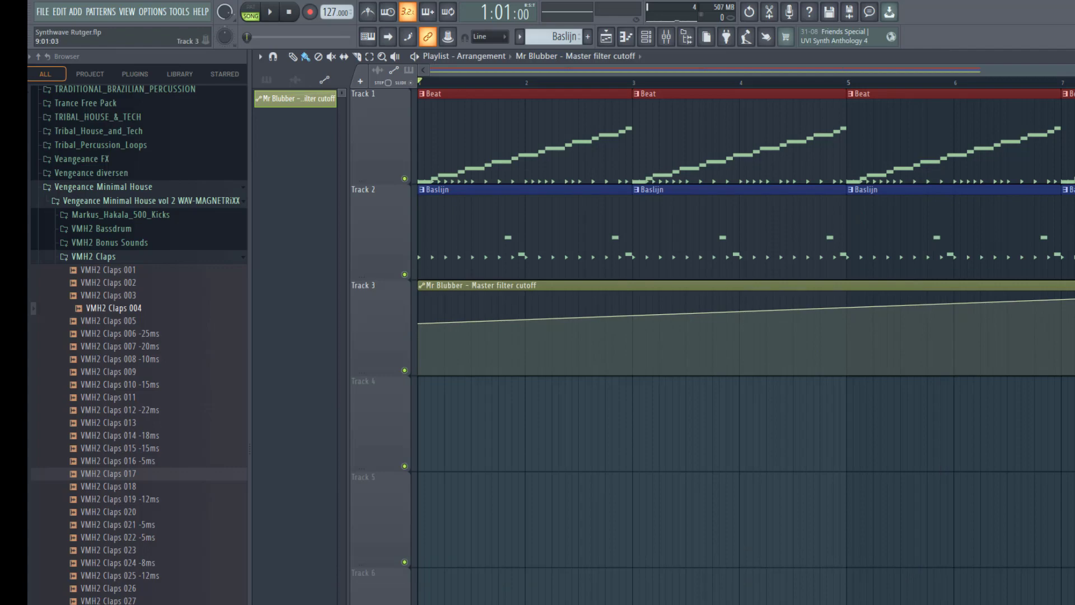
drag(1074, 292, 1074, 376)
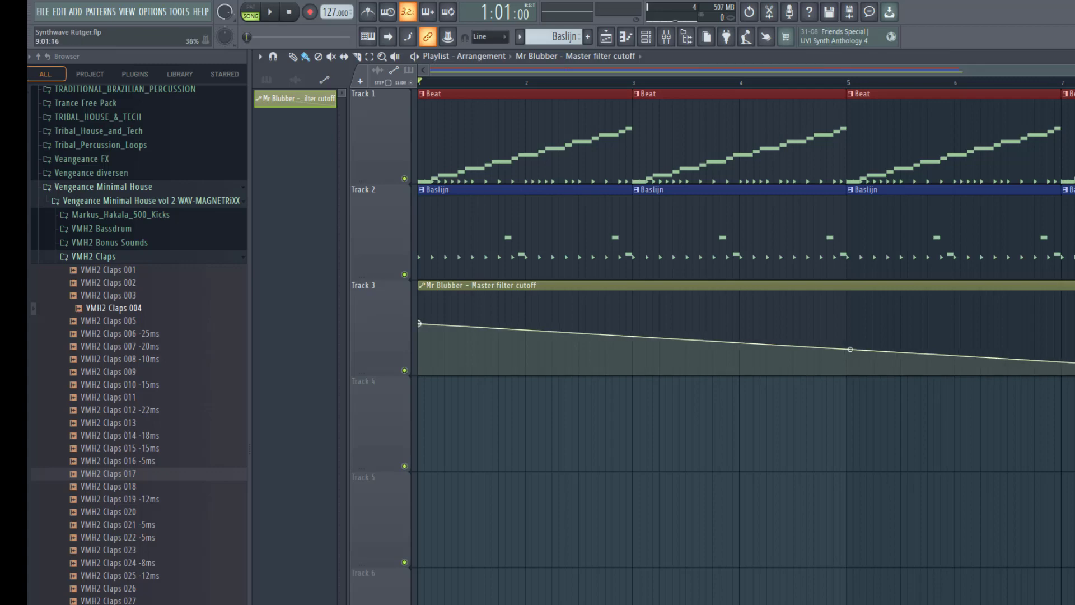
drag(1074, 375, 1068, 375)
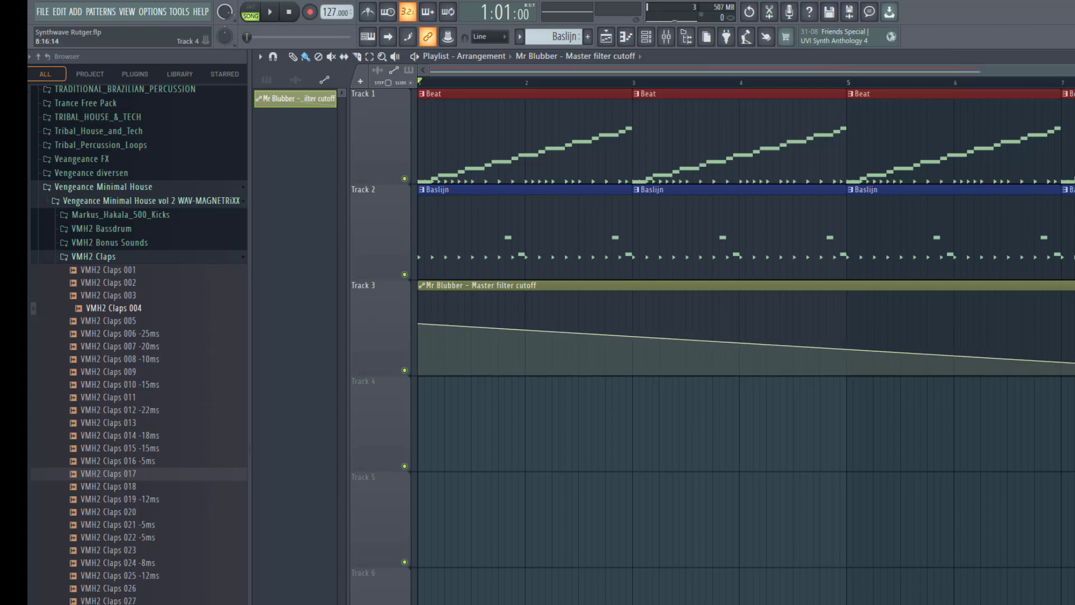